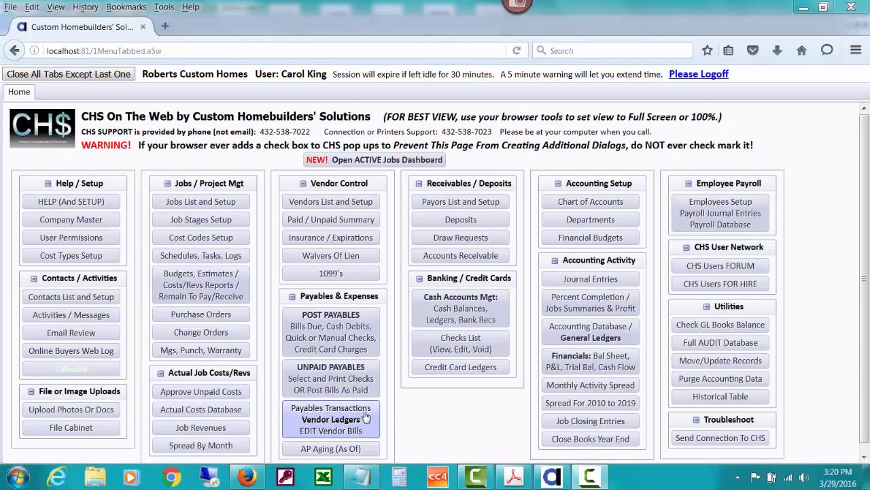
# Open the vendor transactions ledger through the quick search, using the min/max GL dates and vendor GAS.
pyautogui.click(354, 419)
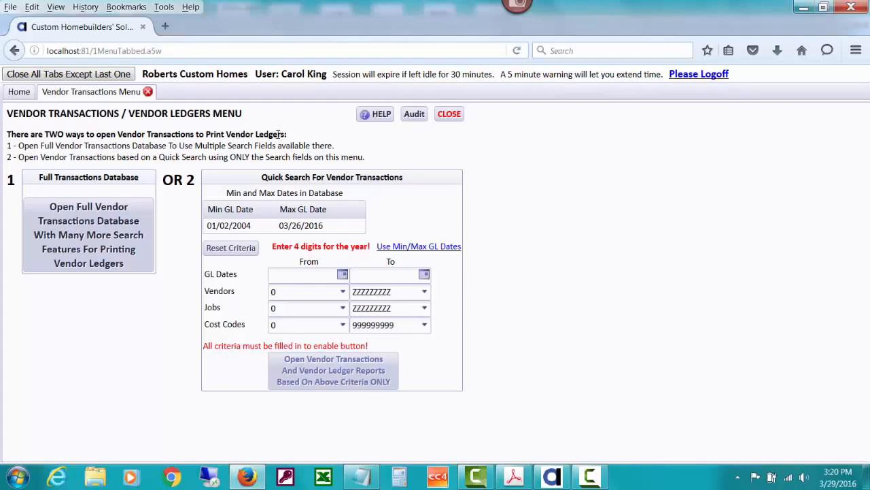
pyautogui.click(416, 248)
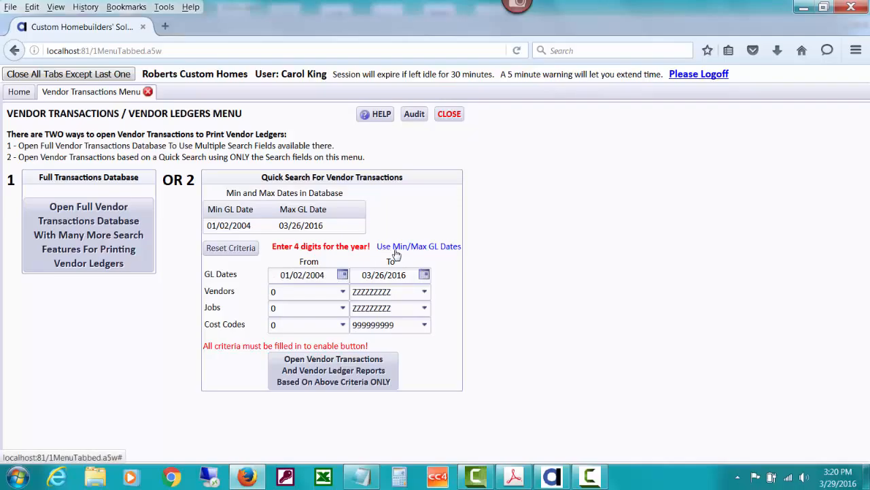
pyautogui.click(285, 295)
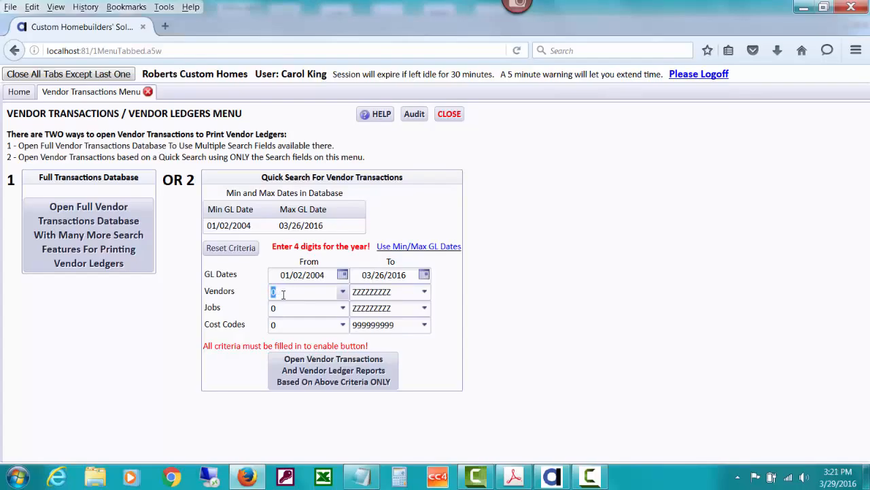
pyautogui.write('gas')
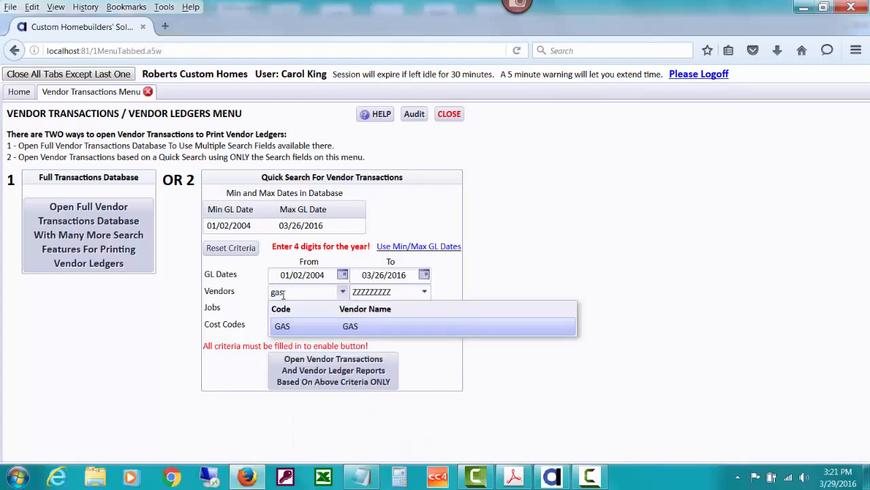
pyautogui.click(338, 325)
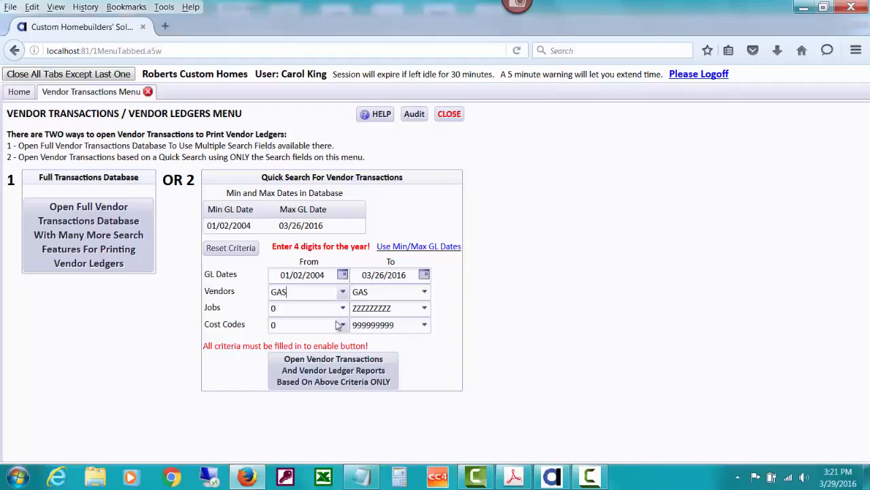
pyautogui.click(359, 368)
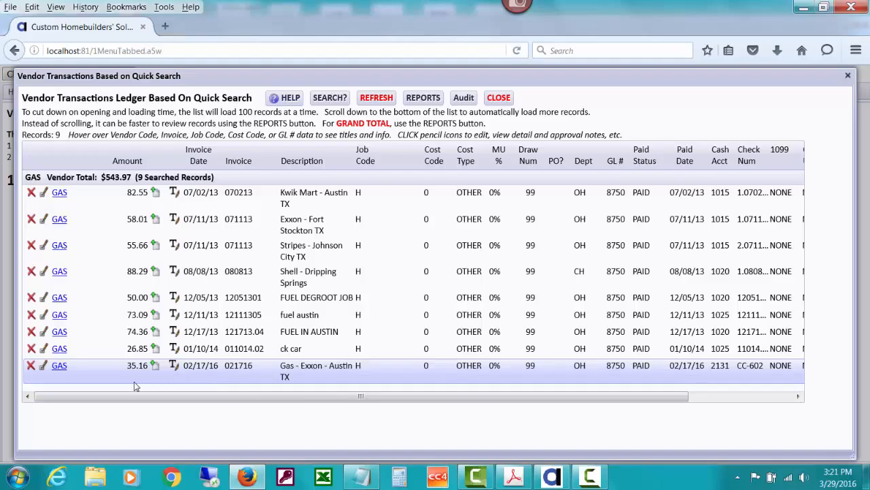
# Try to delete the 02/17/16 Gas - Exxon bill from the vendor ledger and from the Vendor Bills Paid By Credit Card window.
pyautogui.click(31, 367)
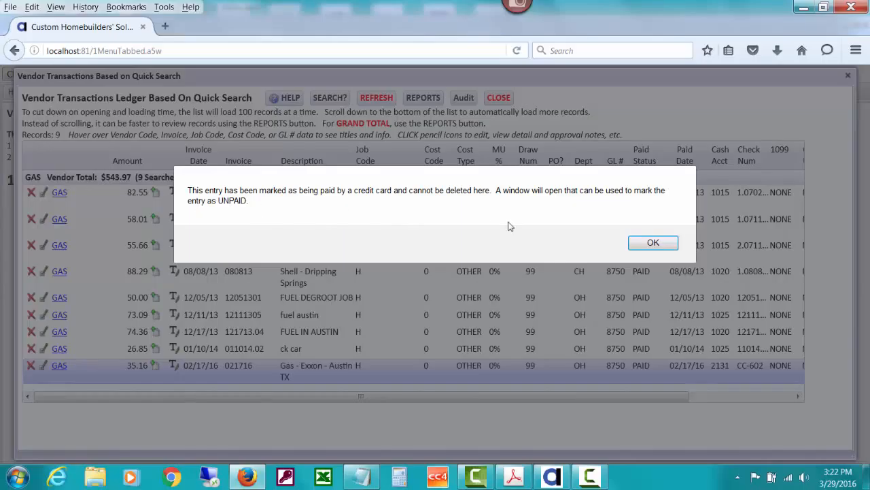
pyautogui.click(646, 246)
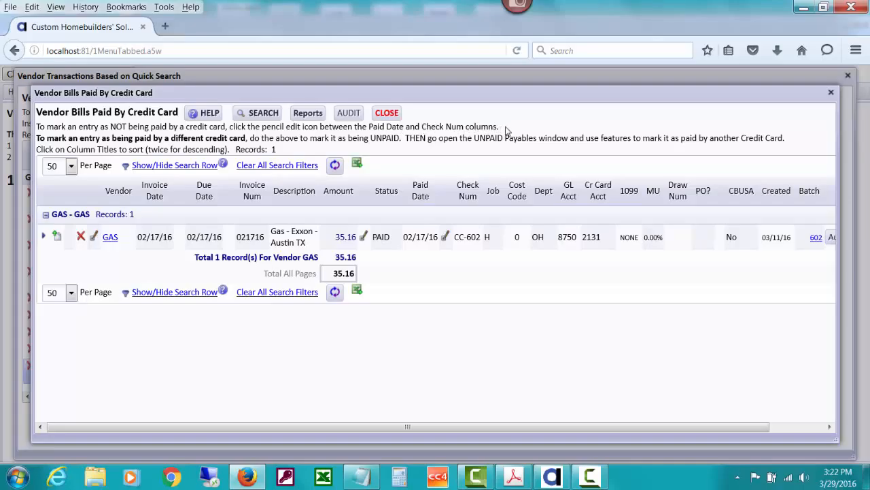
pyautogui.click(80, 235)
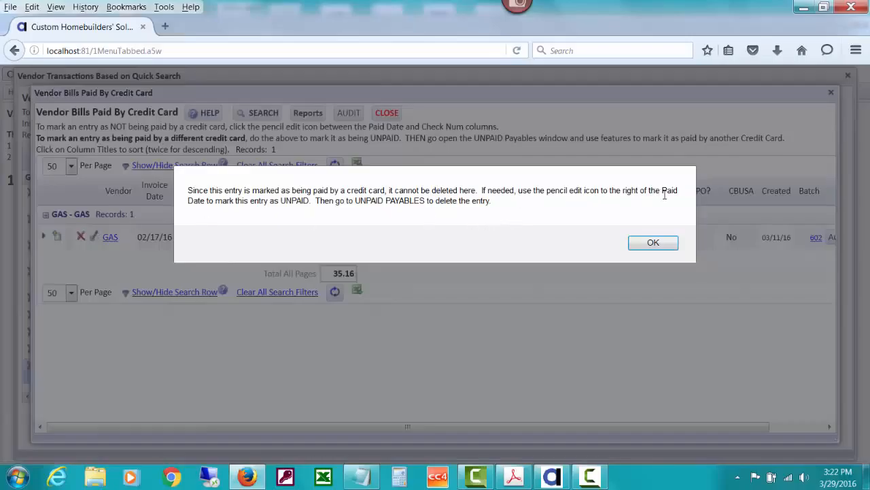
pyautogui.click(675, 244)
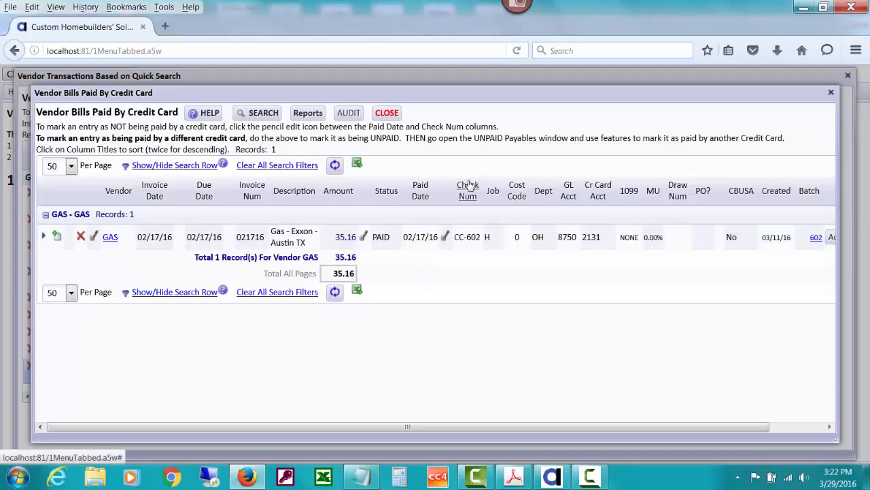
# Mark the credit-card-paid Gas - Exxon bill as UNPAID and close the Vendor Bills Paid By Credit Card window.
pyautogui.click(443, 240)
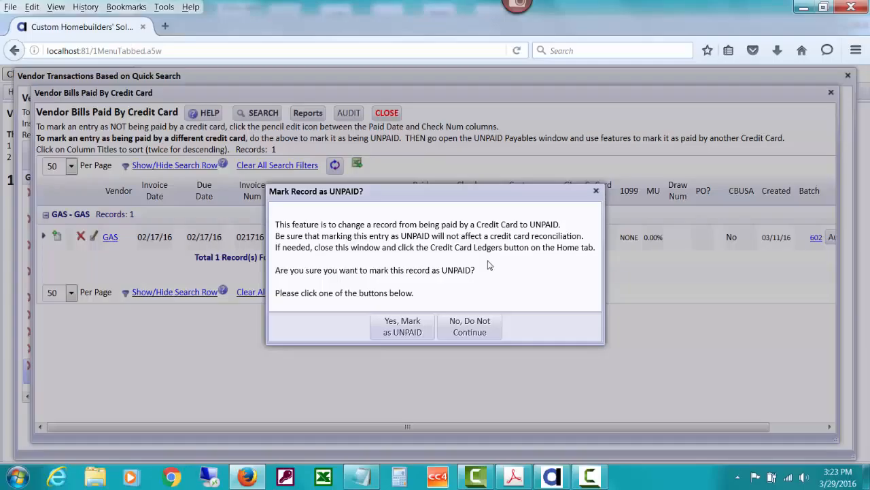
pyautogui.click(408, 328)
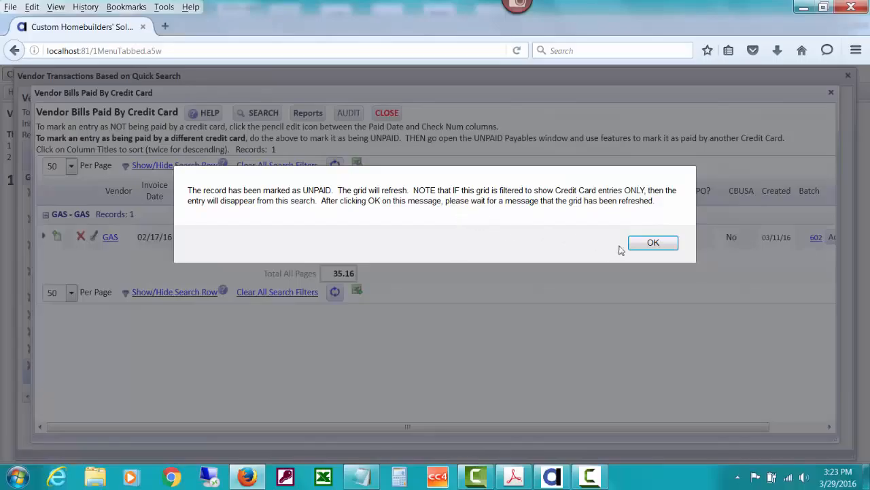
pyautogui.click(650, 243)
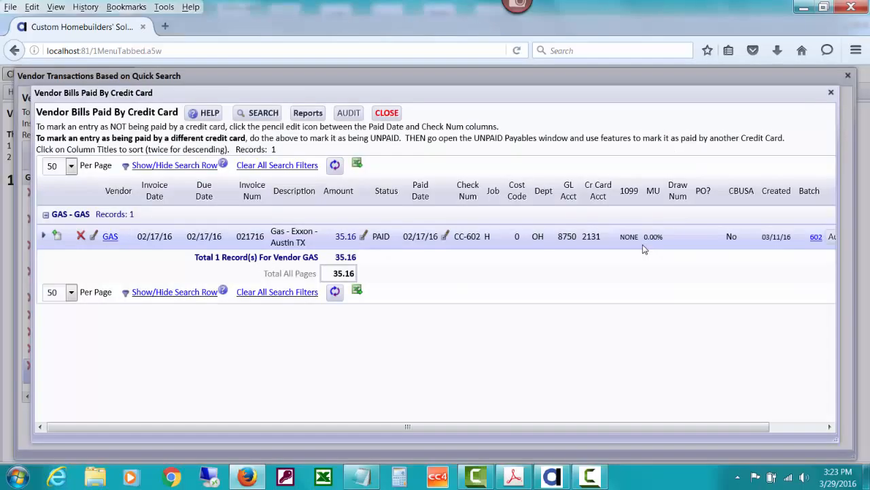
pyautogui.click(394, 114)
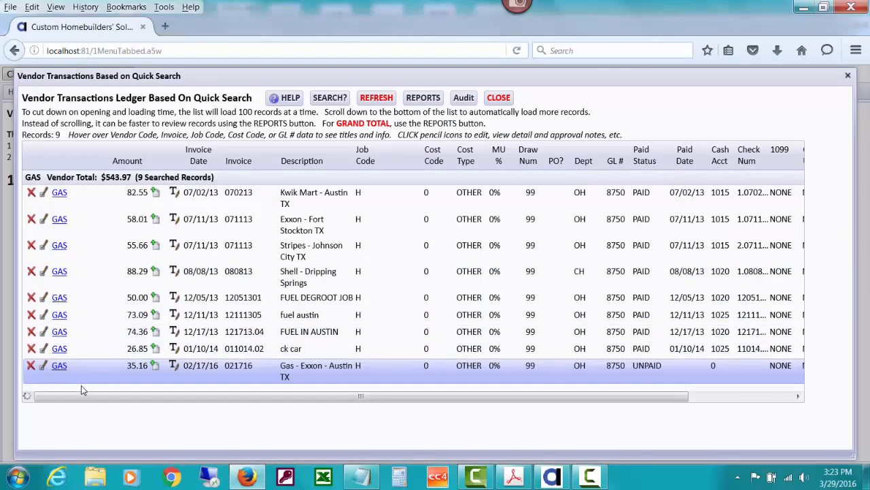
# Try to delete the unpaid Gas - Exxon bill directly from the vendor transactions ledger.
pyautogui.click(31, 367)
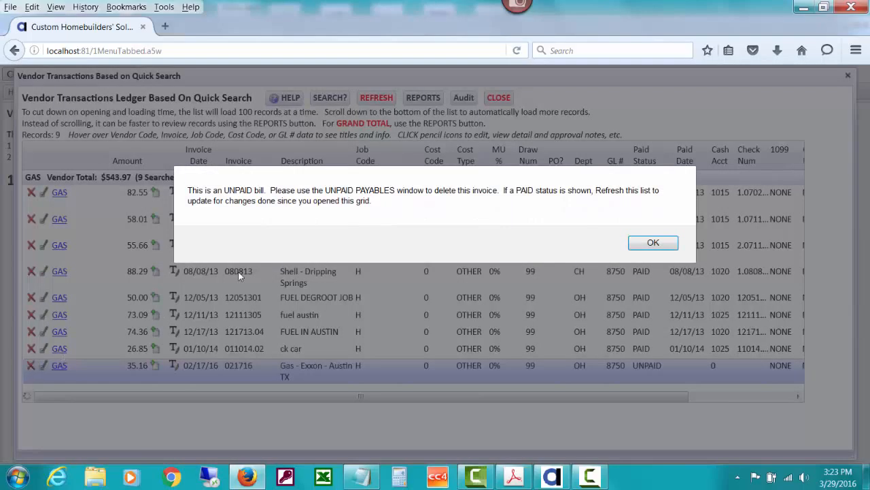
pyautogui.click(649, 244)
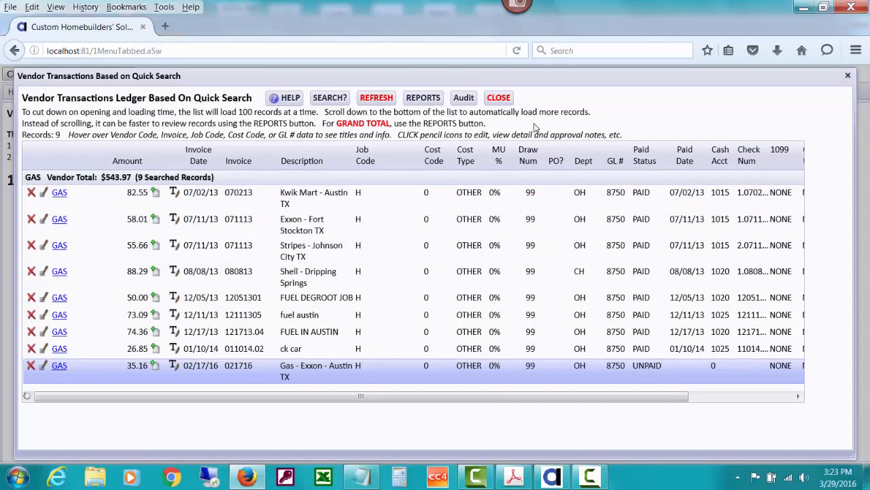
# Close the vendor ledger and open the unpaid payables for vendor GAS only.
pyautogui.click(499, 98)
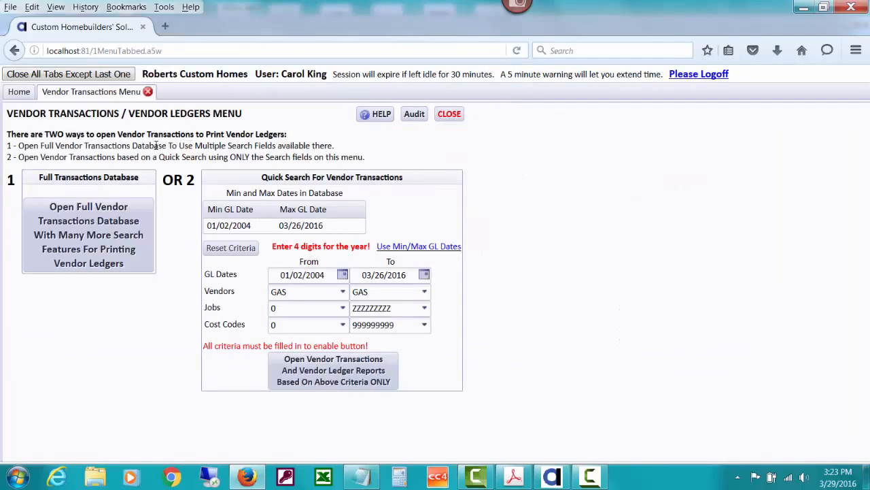
pyautogui.click(23, 99)
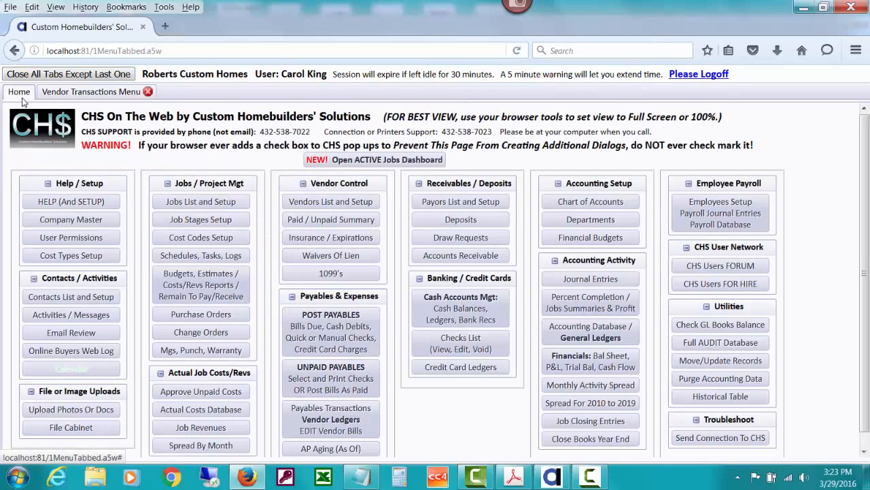
pyautogui.click(358, 368)
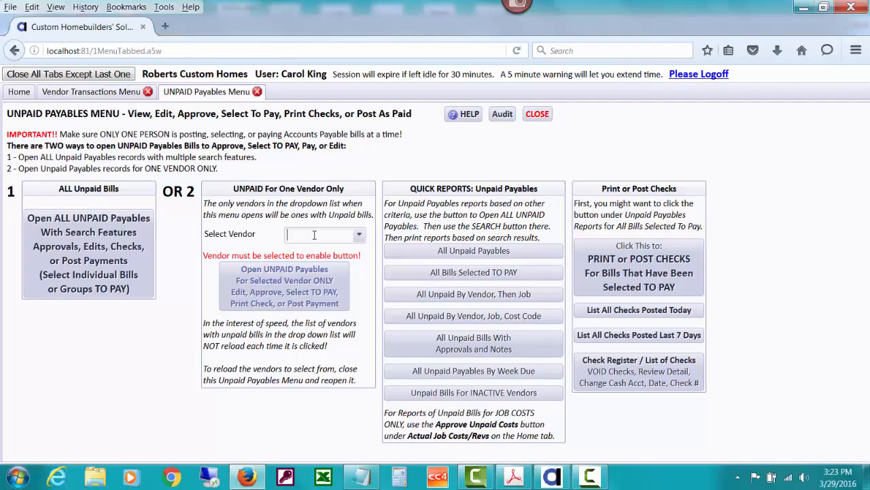
pyautogui.click(314, 235)
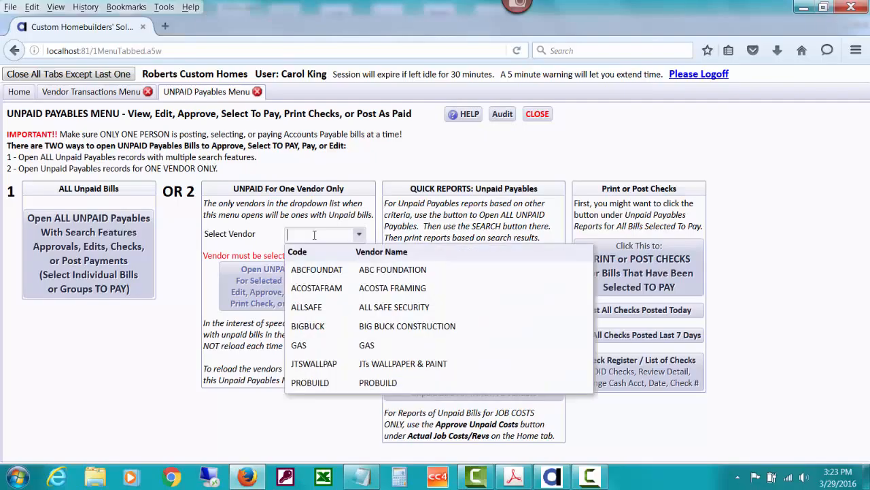
pyautogui.click(338, 345)
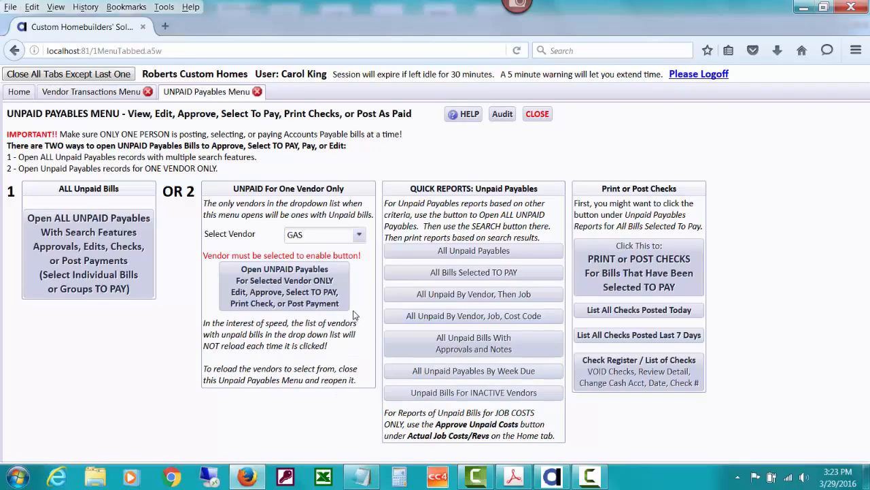
pyautogui.click(267, 282)
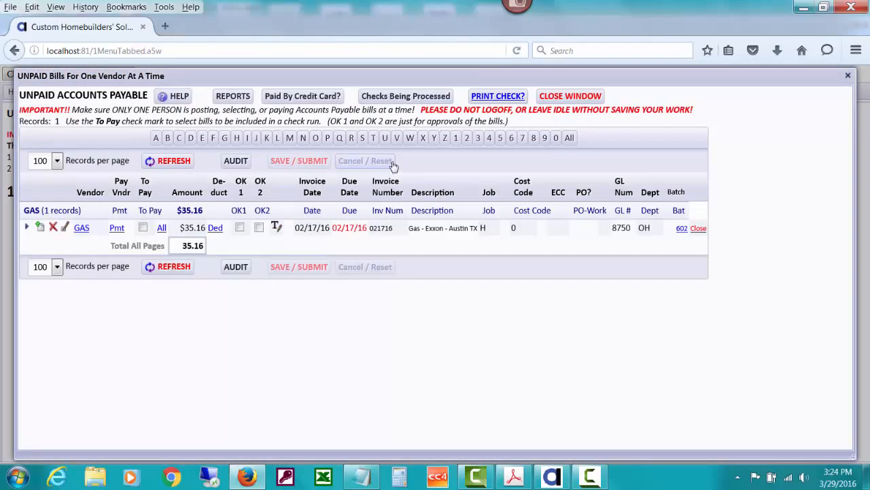
# Delete the 02/17/16 Gas - Exxon bill from the unpaid payables and close the window.
pyautogui.click(53, 229)
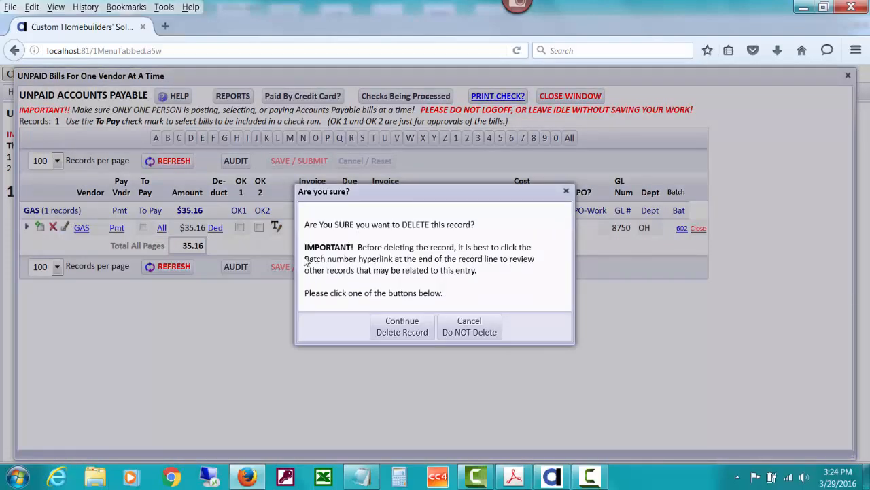
pyautogui.click(413, 329)
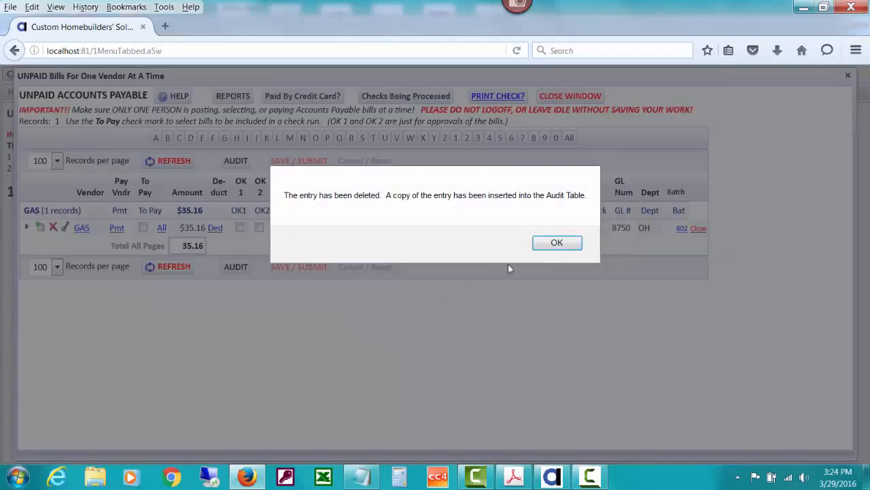
pyautogui.click(549, 248)
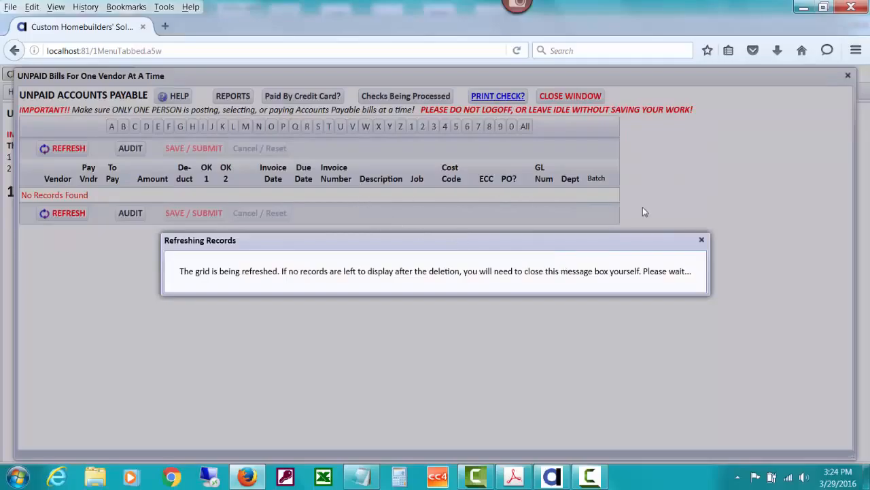
pyautogui.click(703, 241)
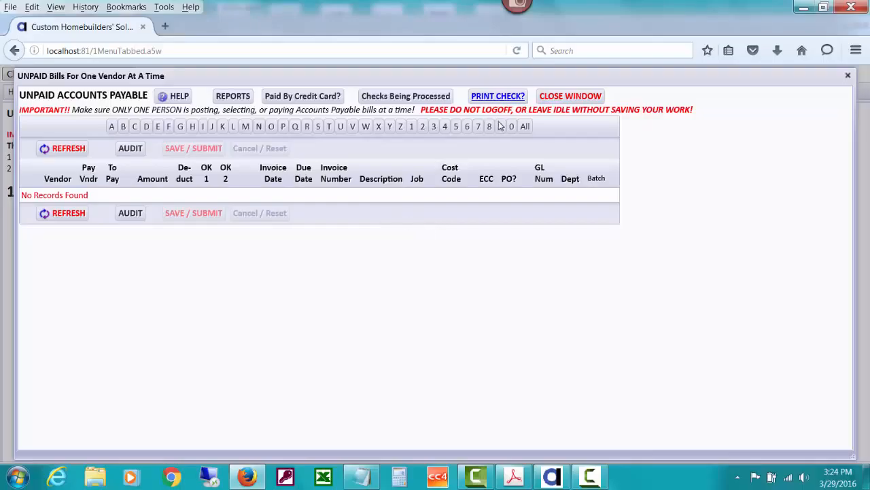
pyautogui.click(569, 96)
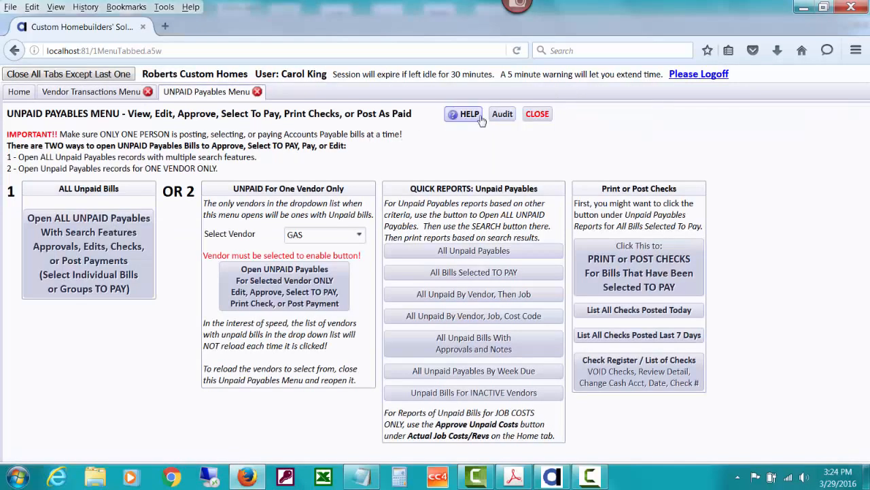
# Review the latest records in the Vendor Bills Audit and close it.
pyautogui.click(505, 116)
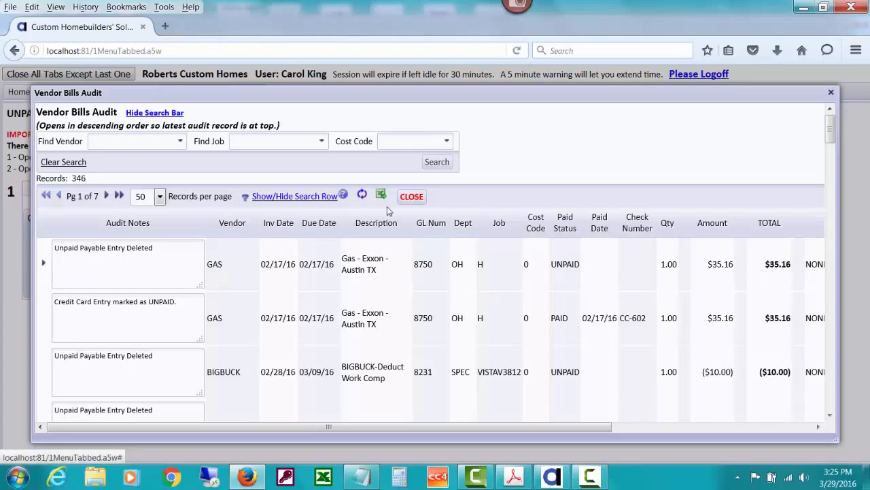
pyautogui.click(411, 197)
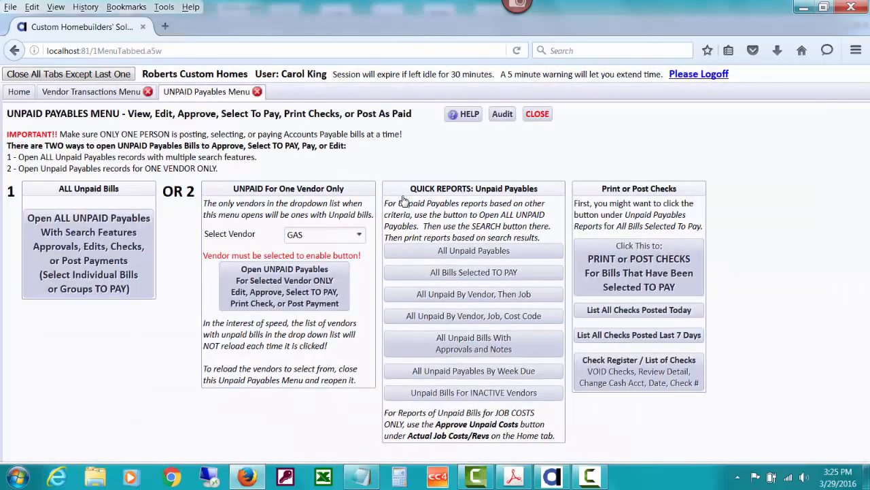
# Open the credit card ledger for the credit card vendor AMEX.
pyautogui.click(17, 92)
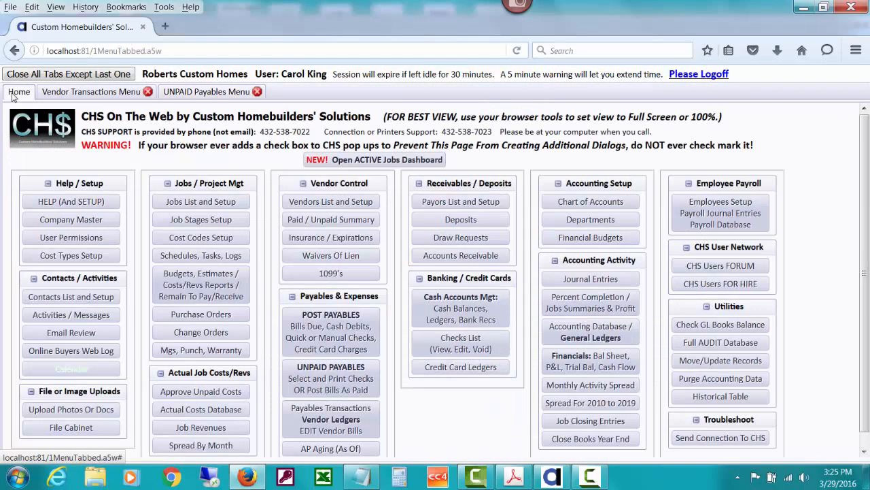
pyautogui.click(453, 368)
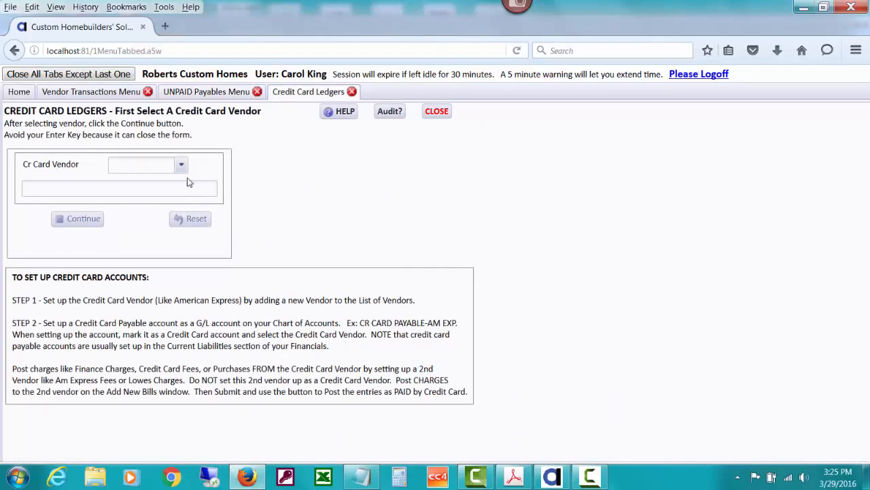
pyautogui.click(181, 165)
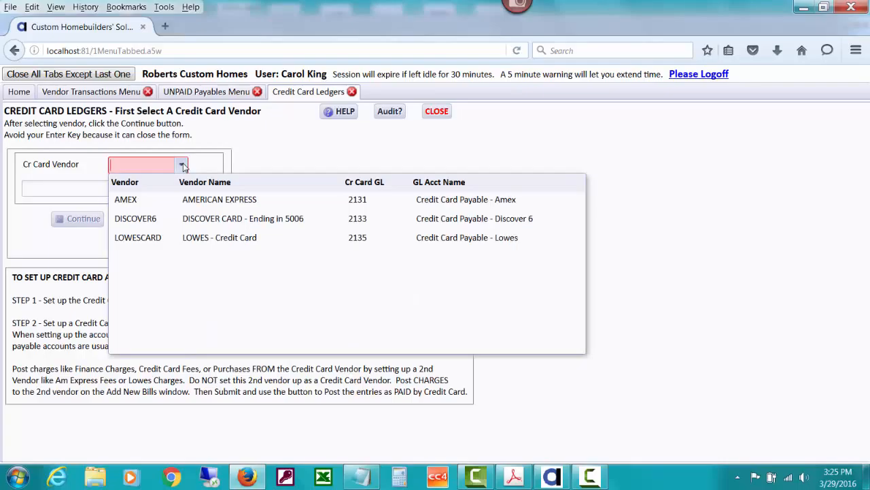
pyautogui.click(208, 204)
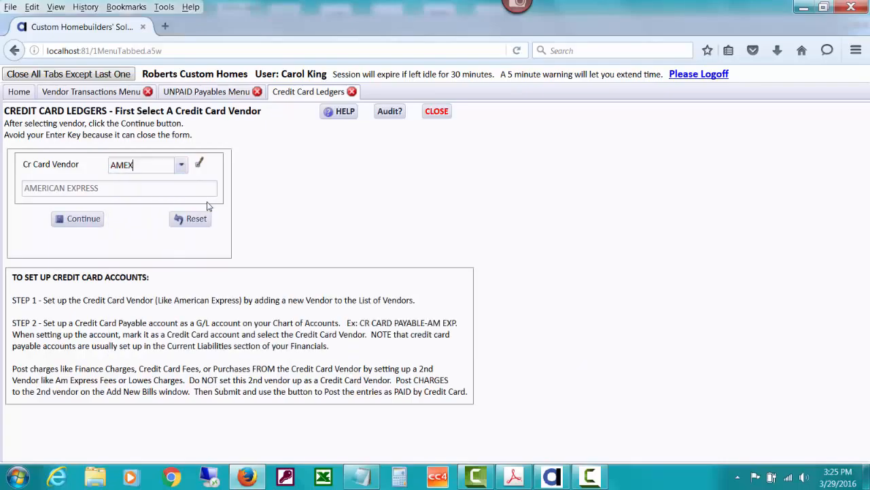
pyautogui.click(102, 219)
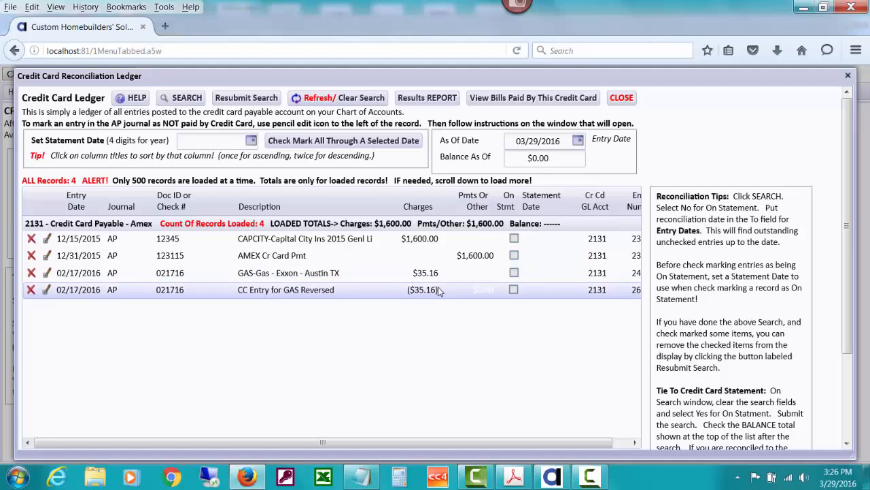
# Delete the 02/17/2016 GAS charge and its related reversal from the AMEX ledger, and close the credit card ledgers.
pyautogui.click(30, 273)
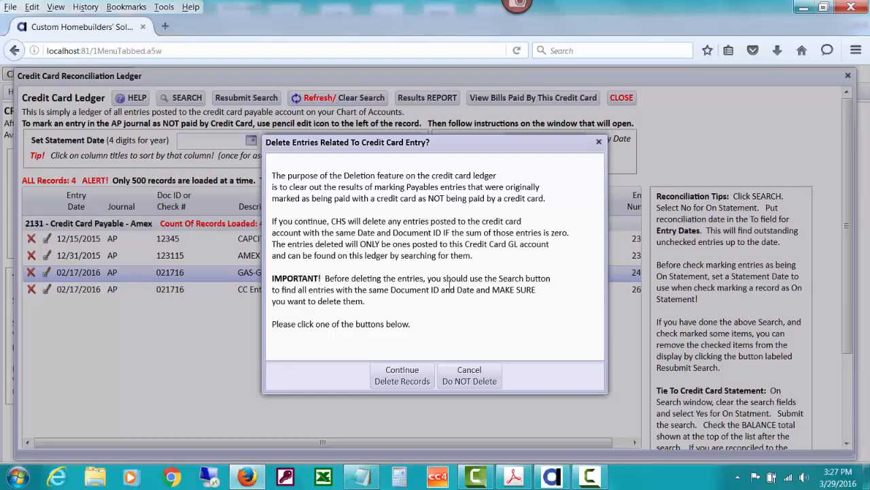
pyautogui.click(403, 374)
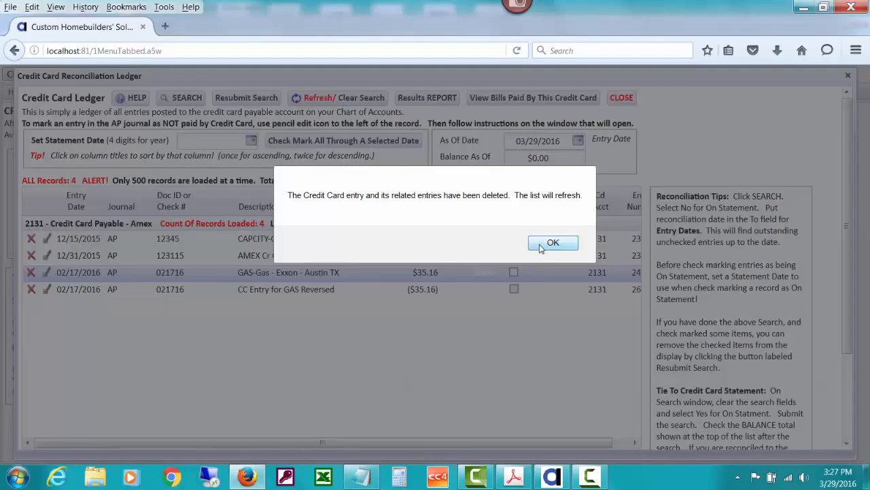
pyautogui.click(550, 242)
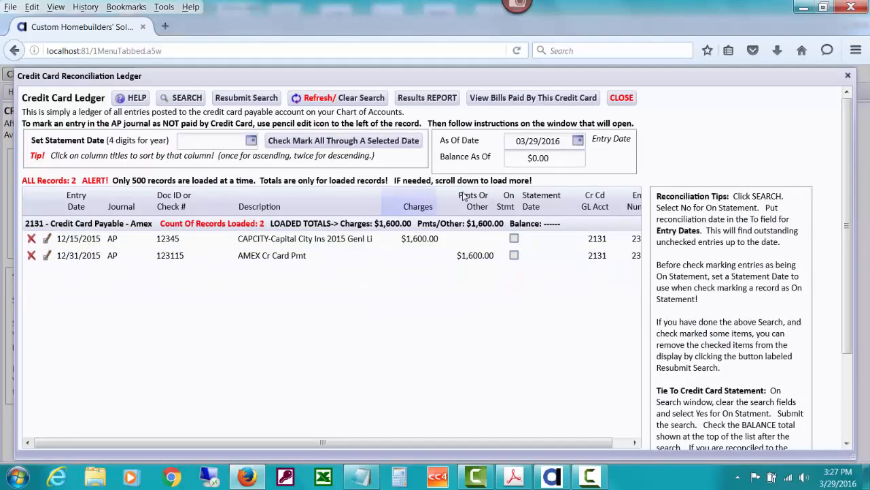
pyautogui.click(619, 98)
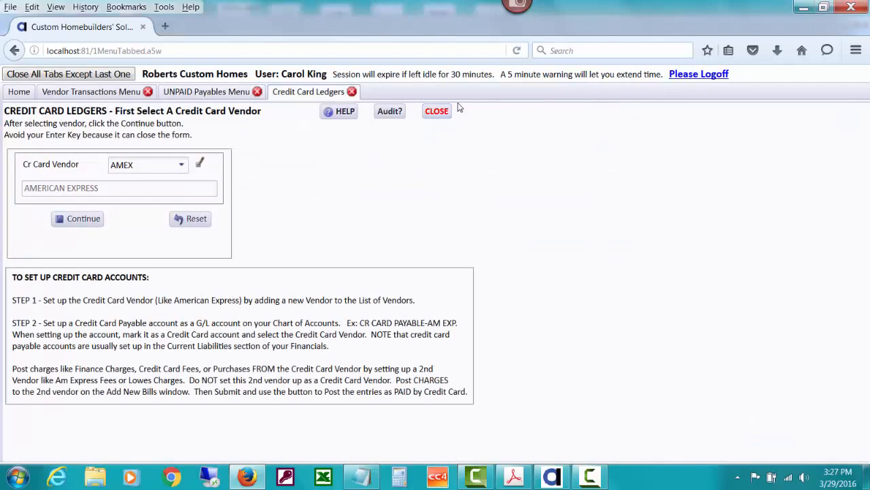
pyautogui.click(437, 111)
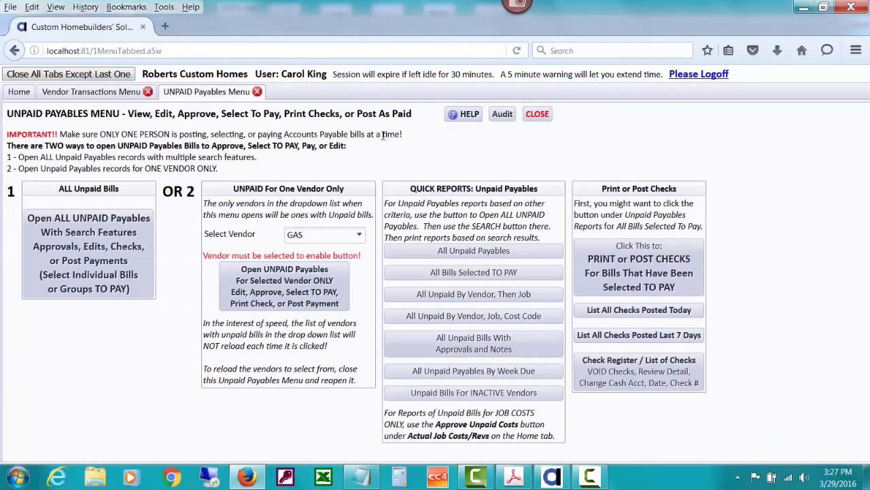